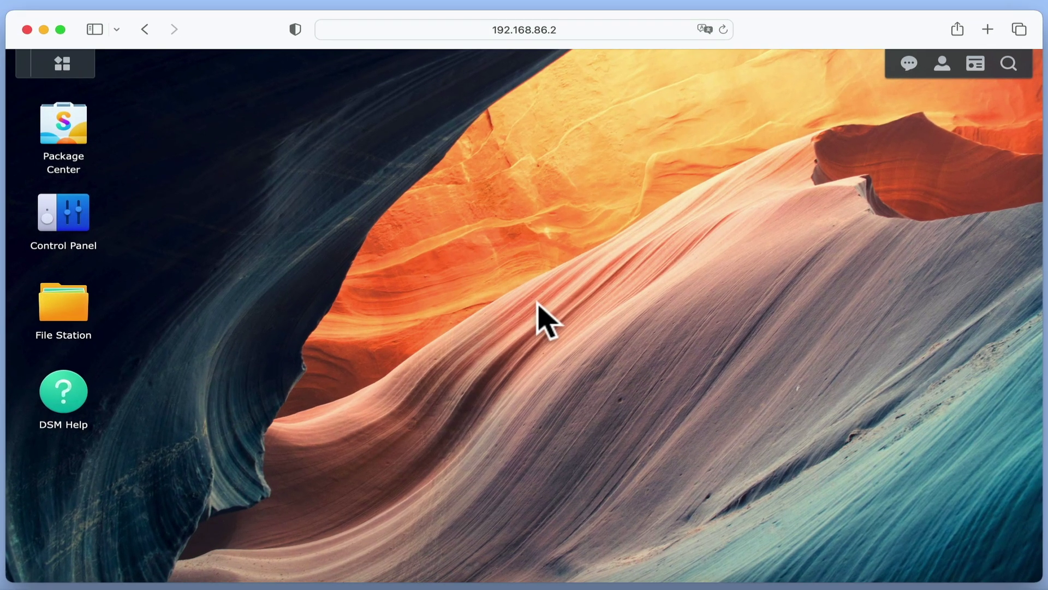
# Open the Control Panel from the DSM desktop.
pyautogui.click(78, 228)
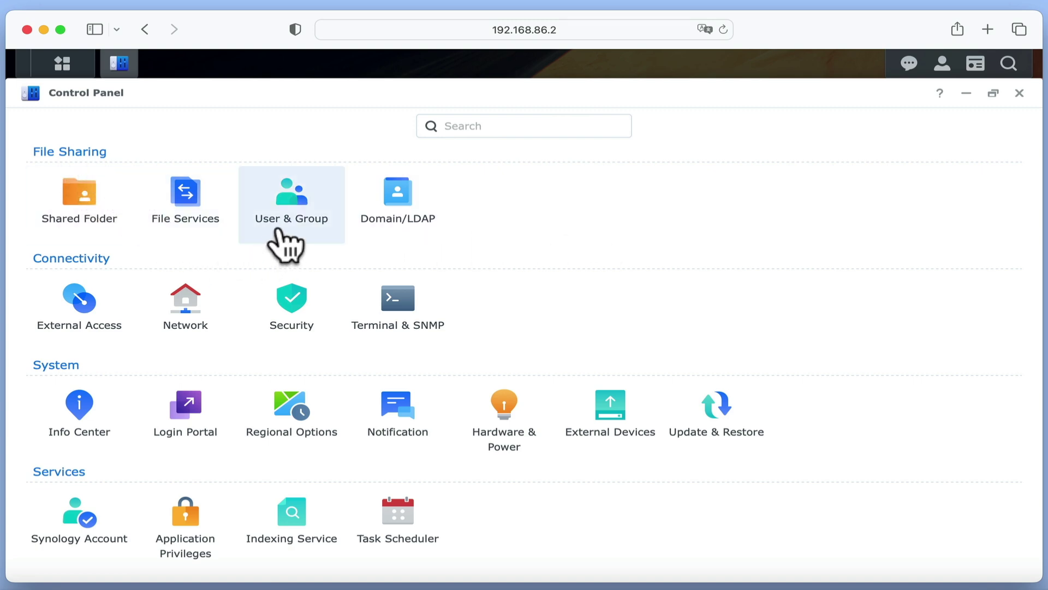
# Go to User & Group under File Sharing and show its Advanced settings.
pyautogui.click(304, 234)
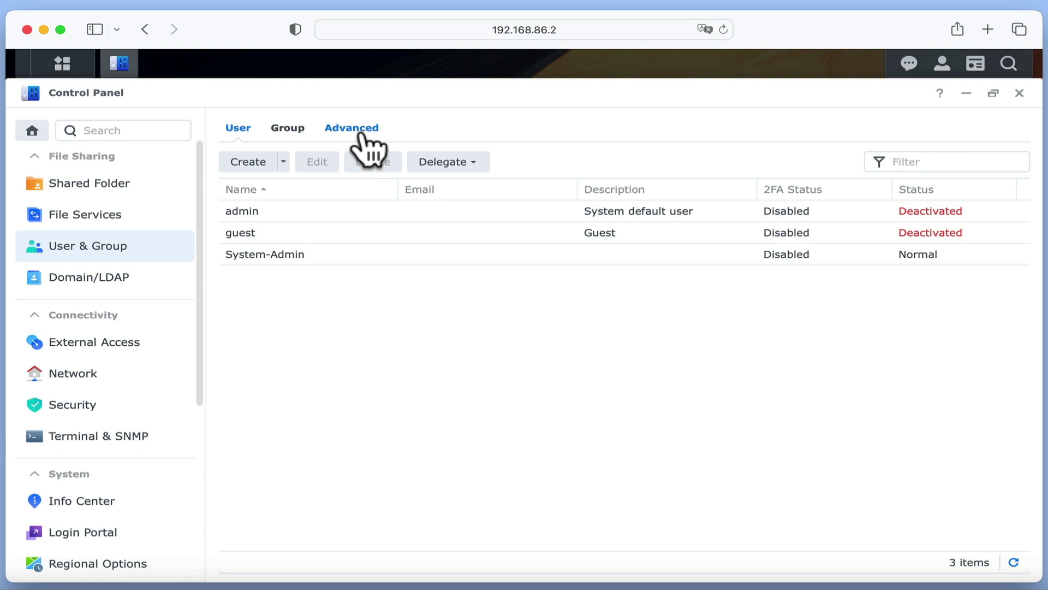
pyautogui.click(367, 149)
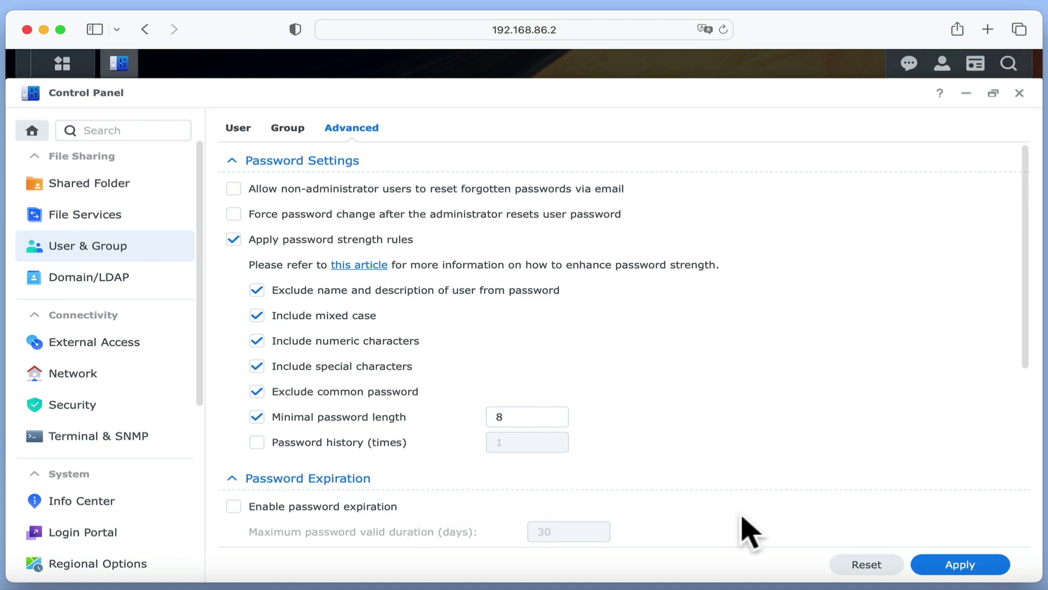
# Scroll down the Advanced settings past the password strength options.
pyautogui.scroll(-1, 748, 527)
# Scroll to the User Home section and tick Enable user home service.
pyautogui.scroll(-8, 751, 533)
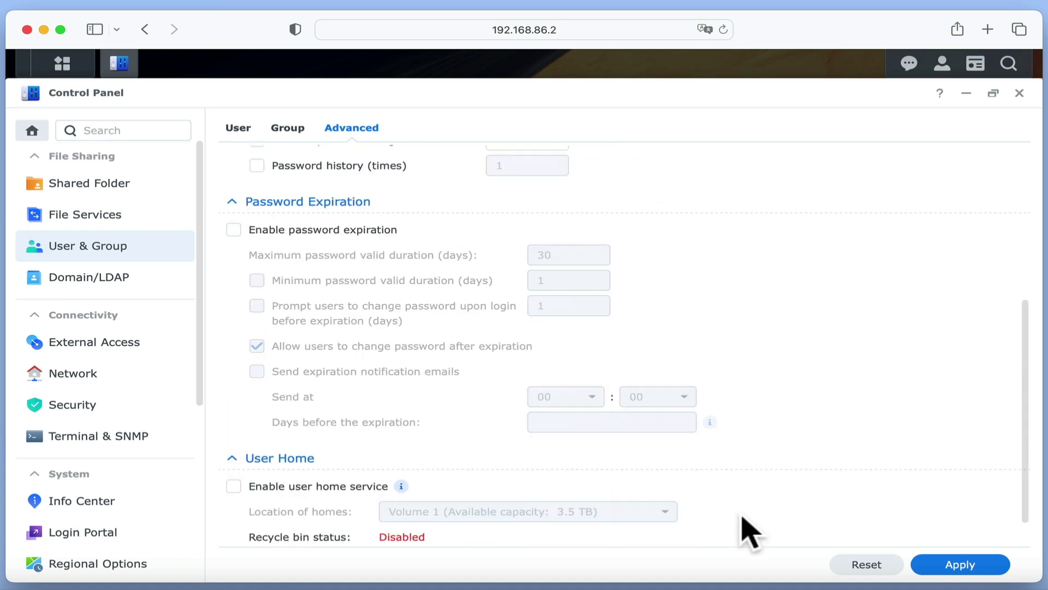
pyautogui.scroll(-2, 747, 530)
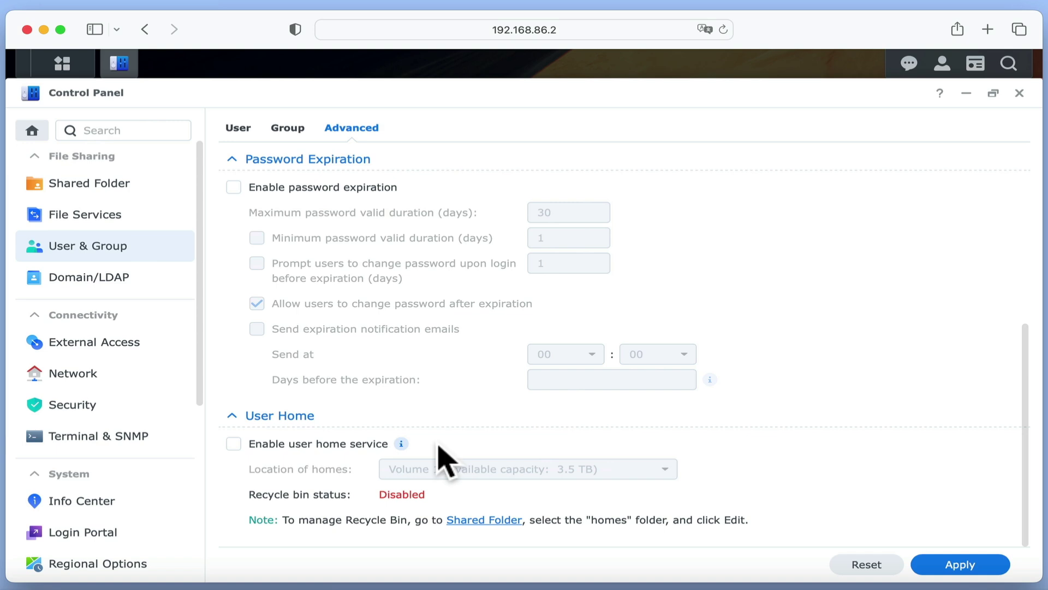
pyautogui.moveTo(403, 444)
pyautogui.click(234, 444)
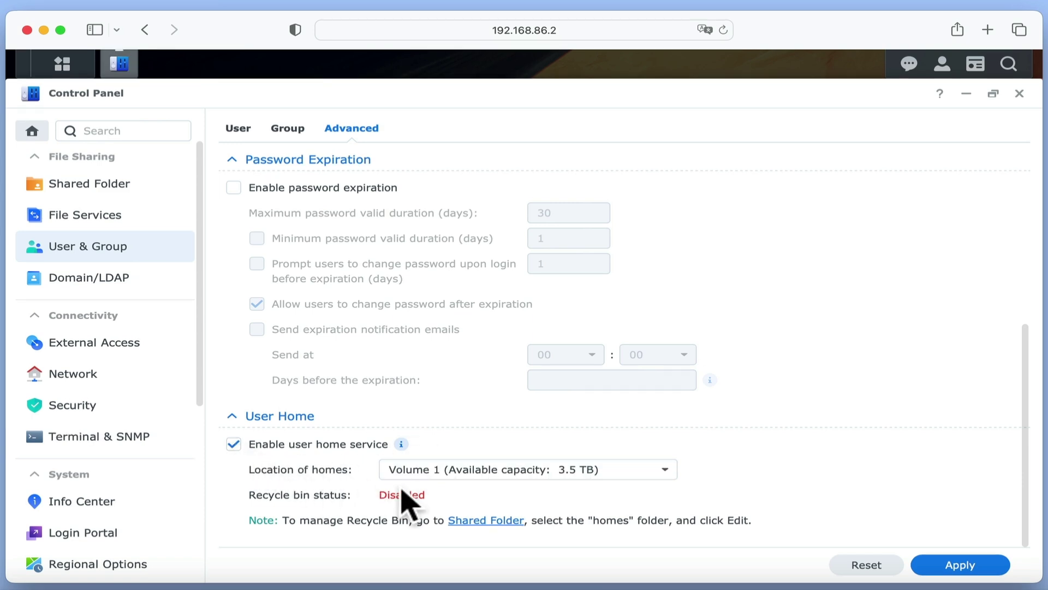
# Keep Volume 1 as the homes location, apply, and return to the User list.
pyautogui.click(664, 471)
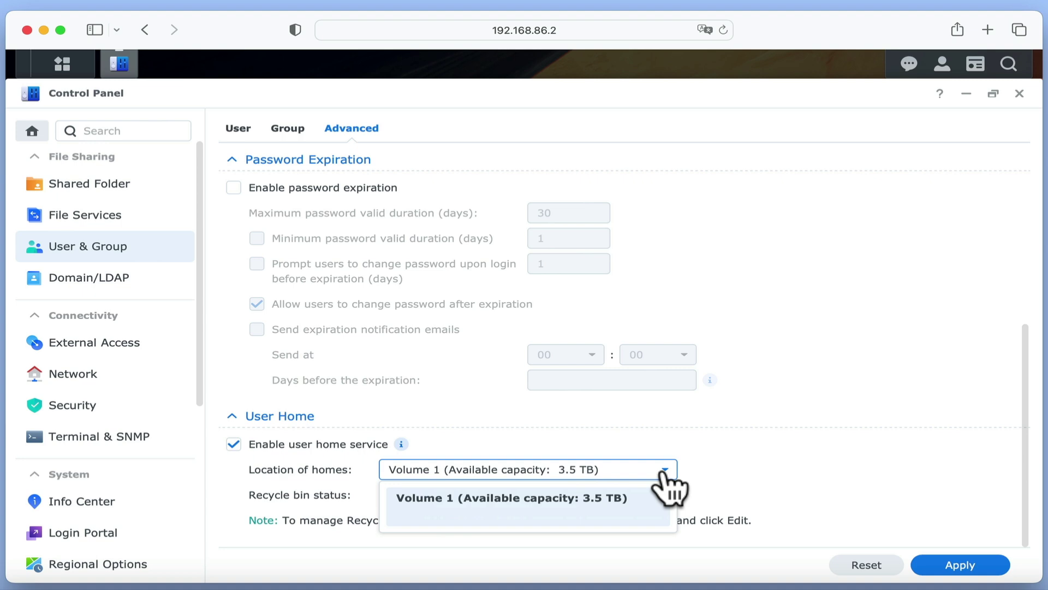
pyautogui.click(664, 474)
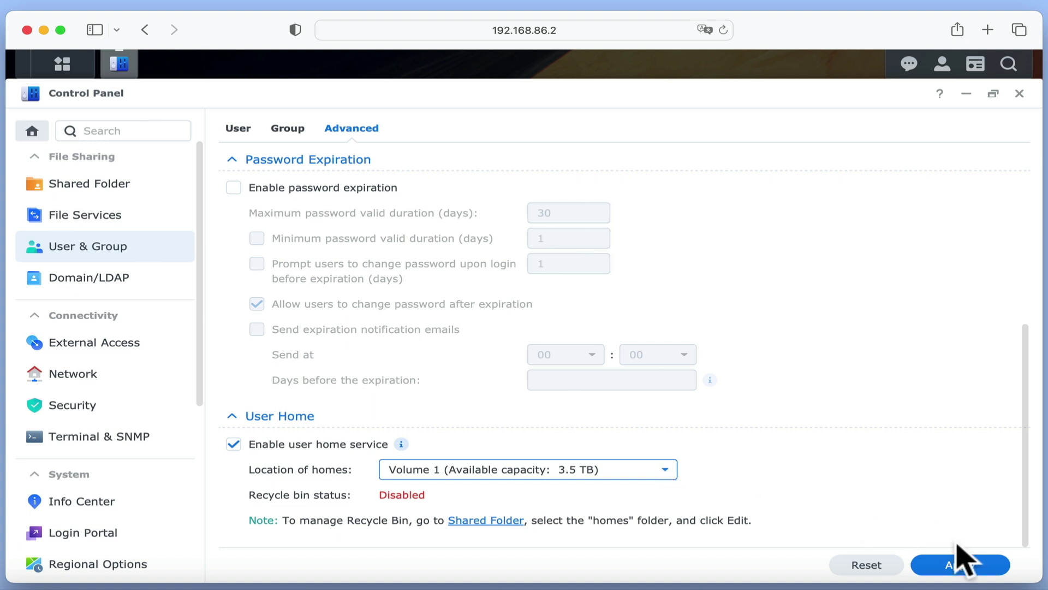
pyautogui.click(974, 565)
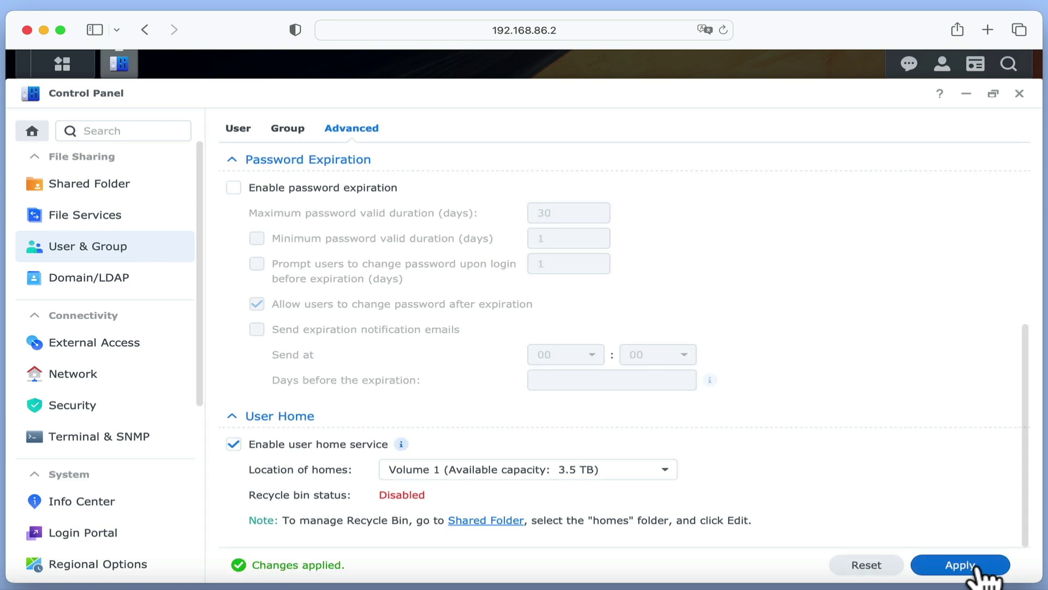
pyautogui.click(243, 137)
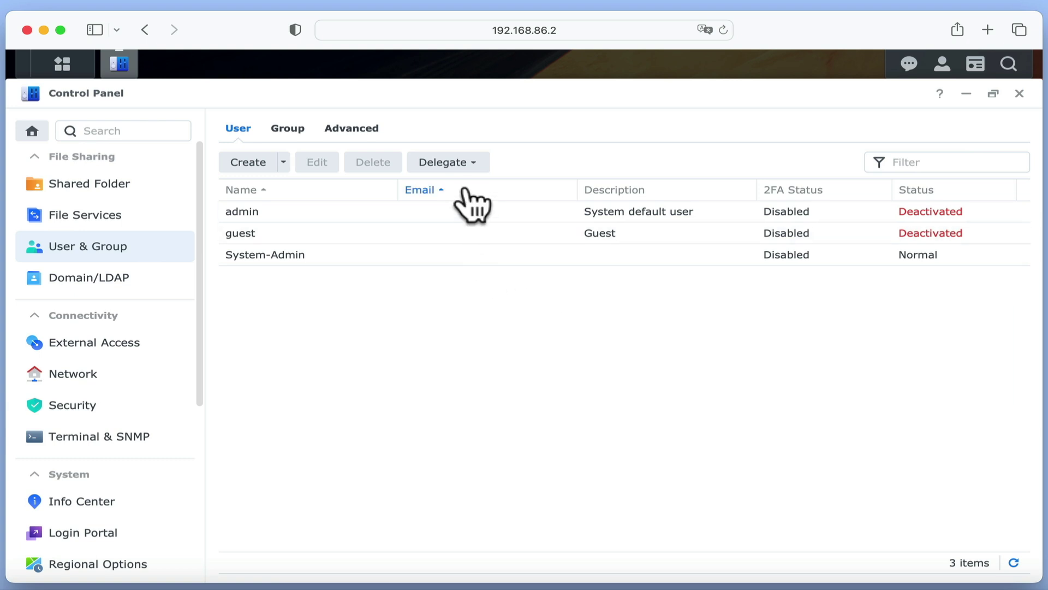
# Glance at the Delegate options, then expand the Create dropdown's user options.
pyautogui.click(468, 167)
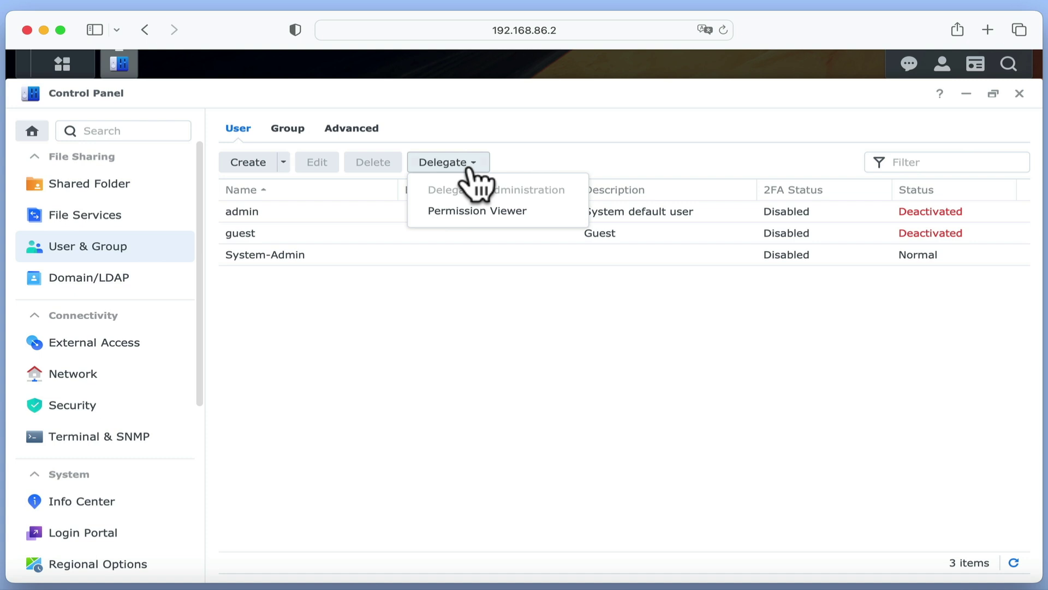
pyautogui.click(468, 167)
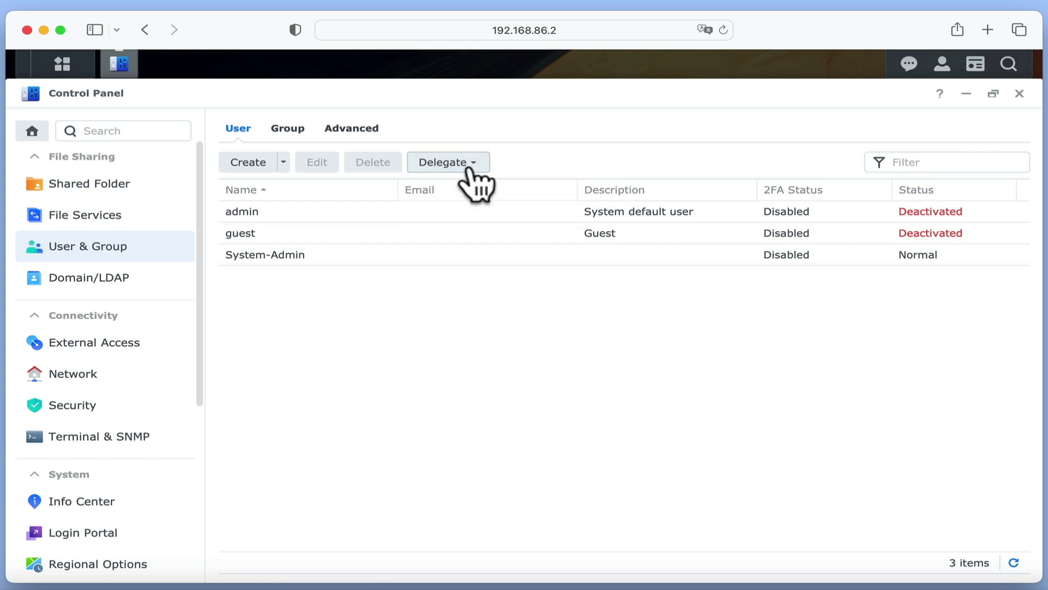
pyautogui.click(283, 162)
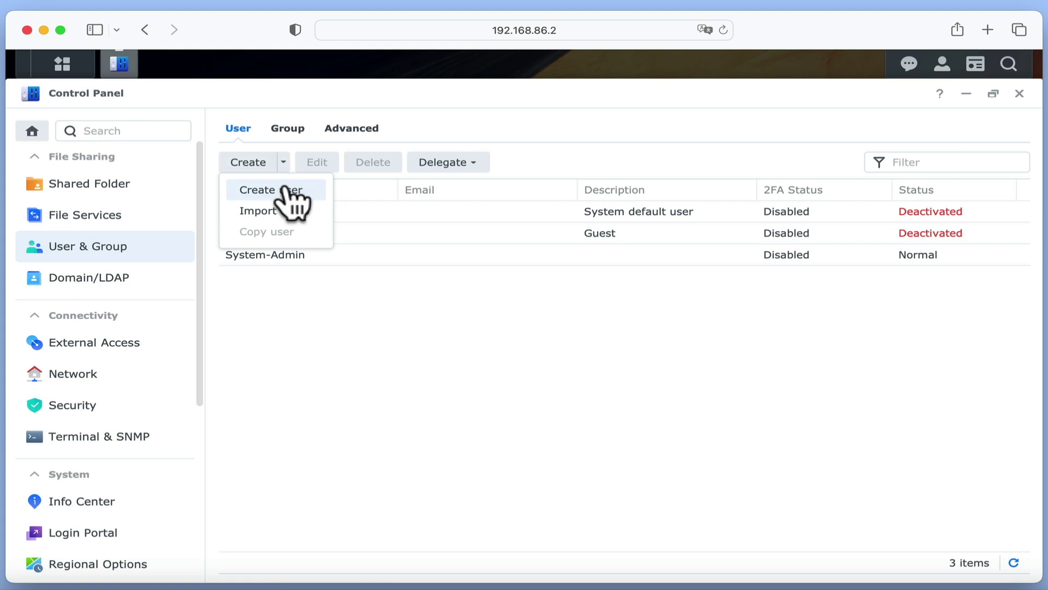
# Choose Create user to start the User Creation Wizard at its Name field.
pyautogui.click(295, 203)
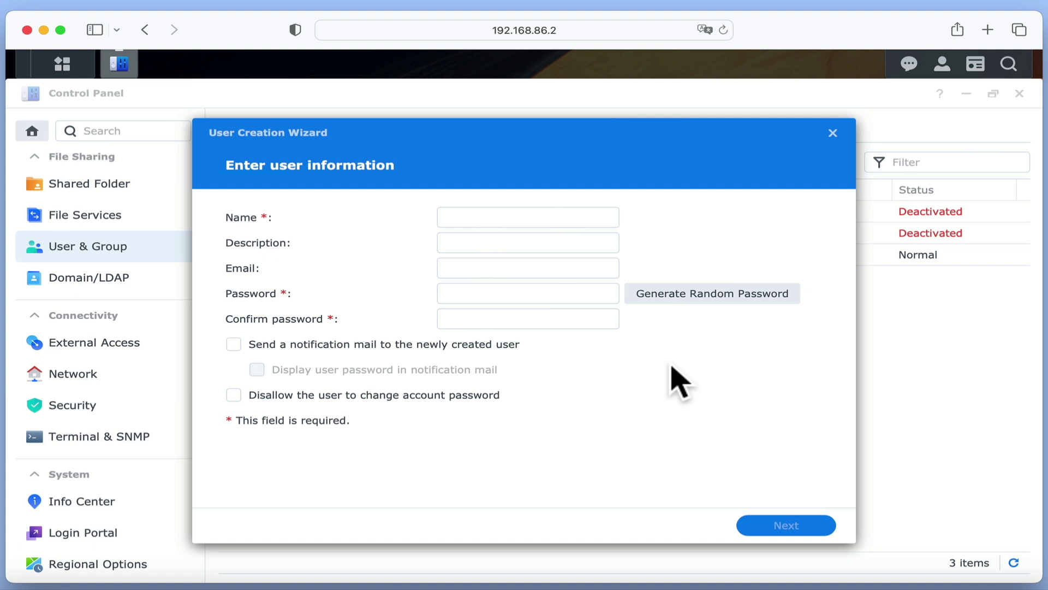
pyautogui.click(452, 219)
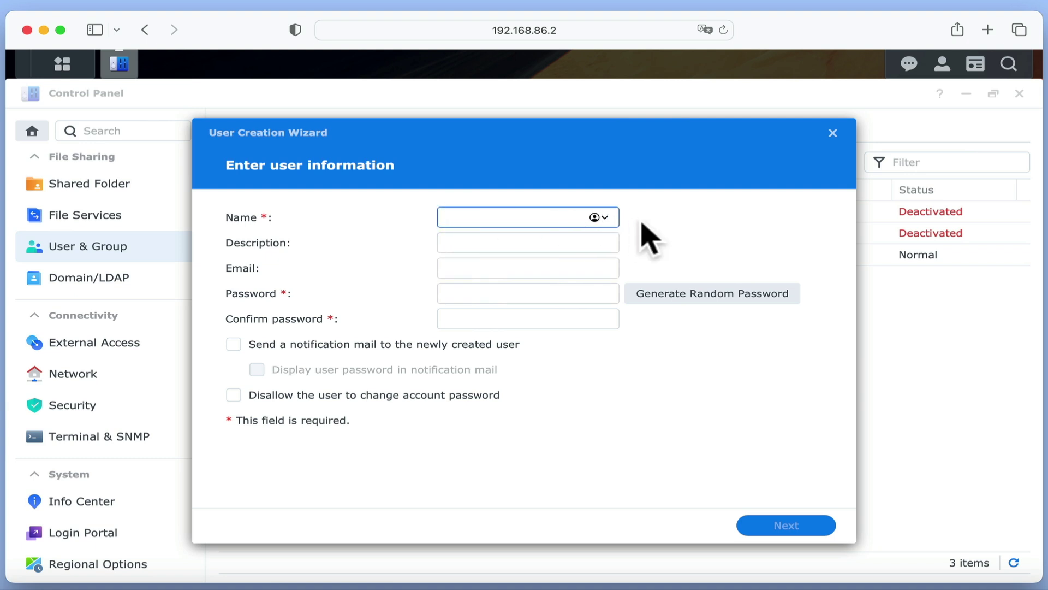
# Enter the username Mydoodads and the description 'User account'.
pyautogui.write('Mydoodads')
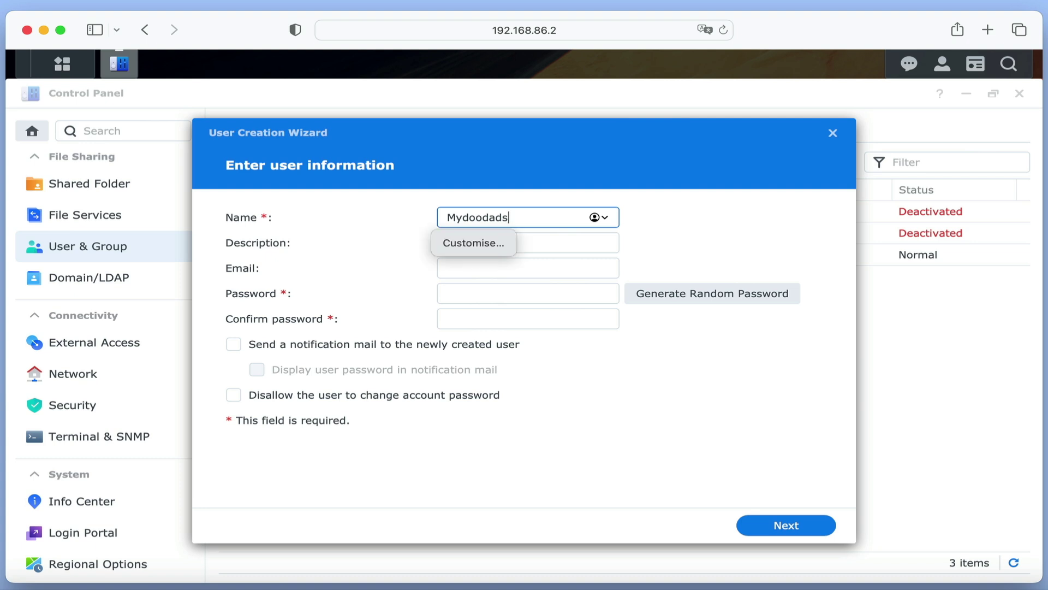
pyautogui.click(651, 243)
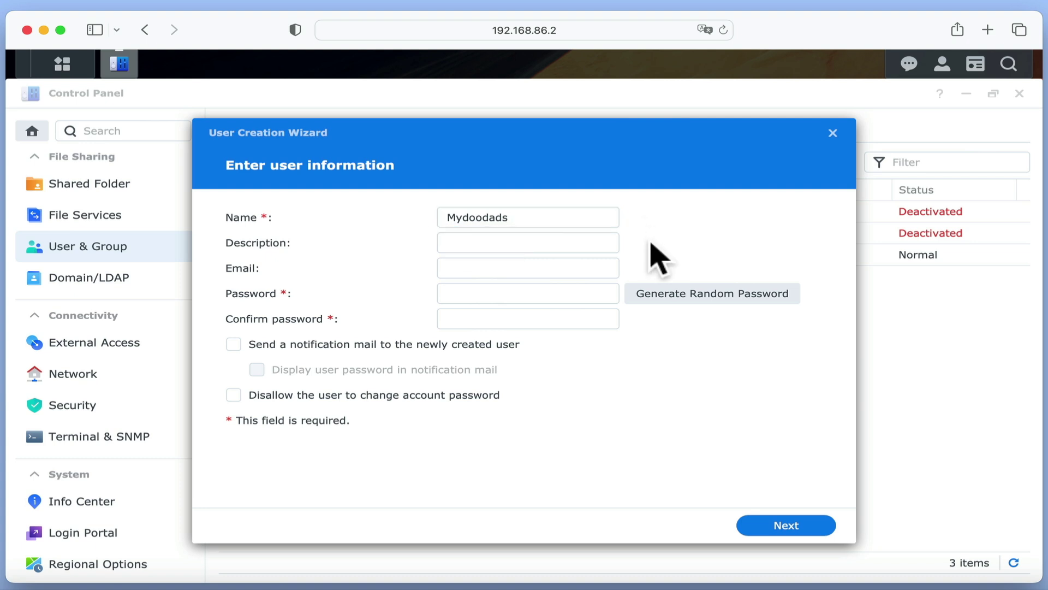
pyautogui.click(583, 244)
pyautogui.write('User')
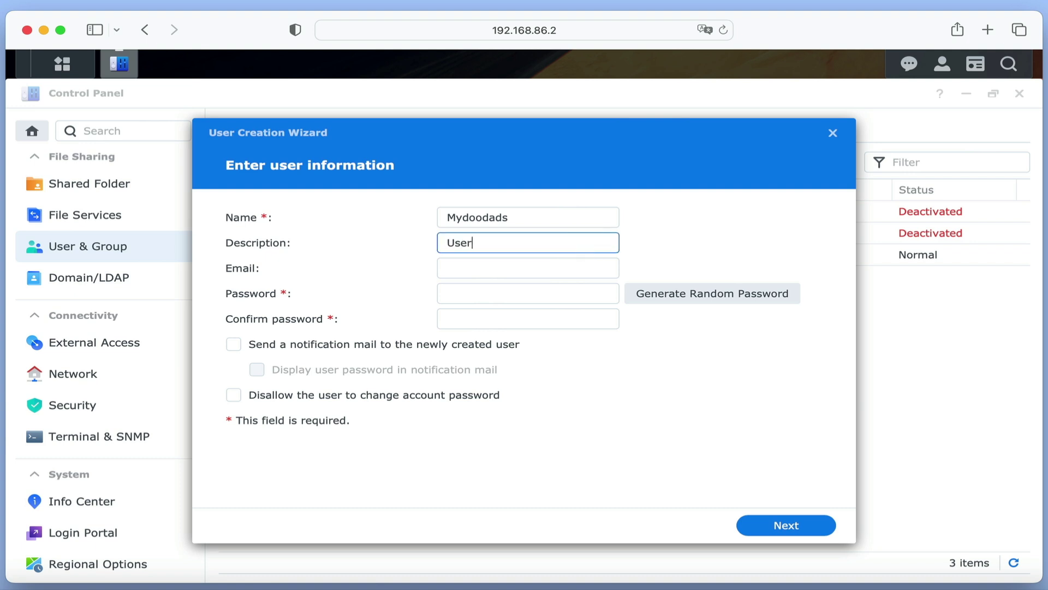
pyautogui.write(' account')
pyautogui.click(637, 260)
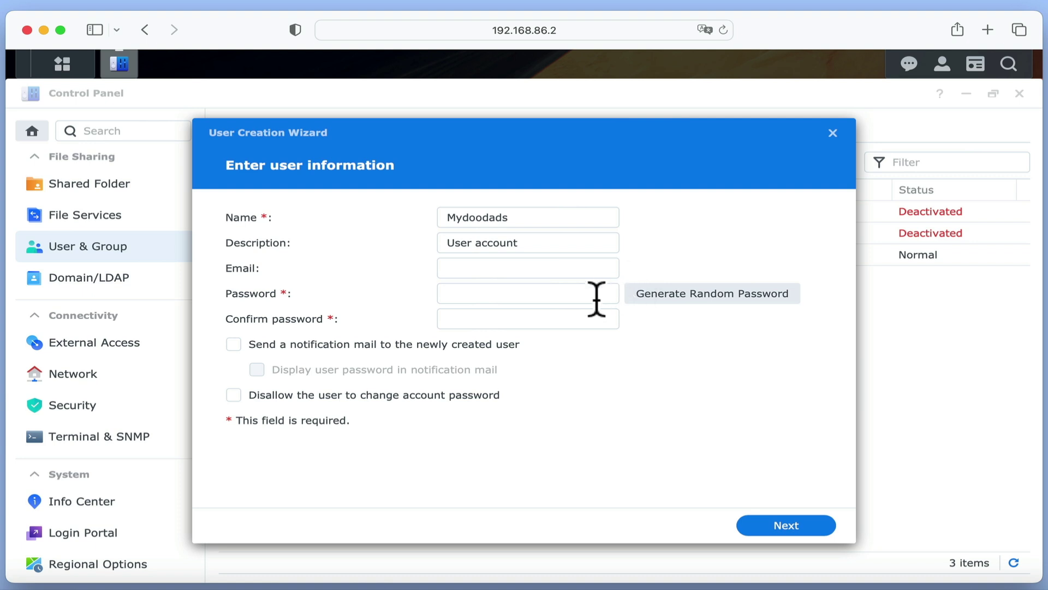
# Enter and confirm the new user's password, reaching Medium strength.
pyautogui.click(559, 295)
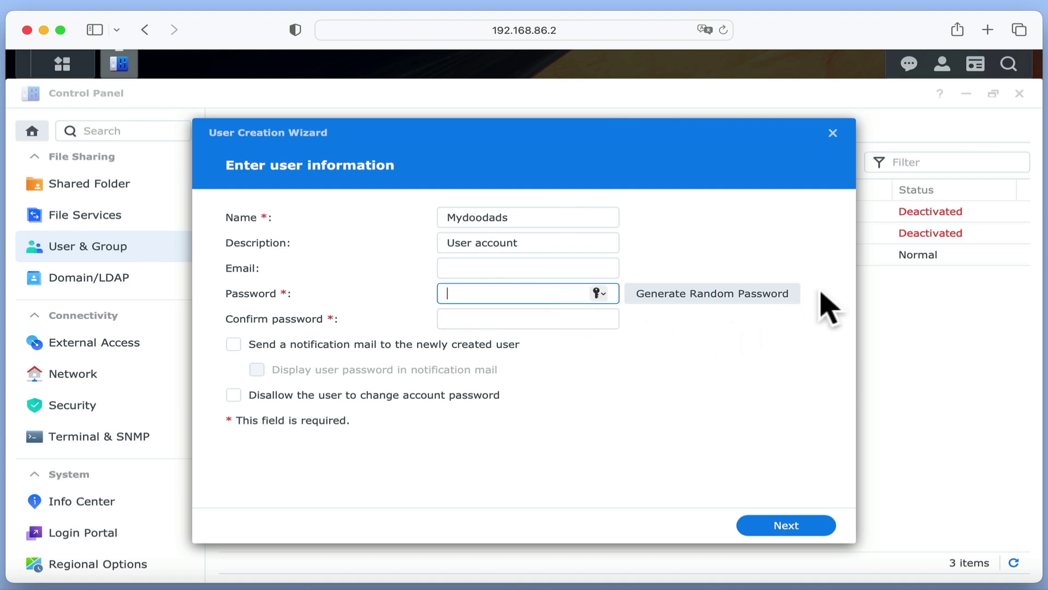
pyautogui.write('••••••••')
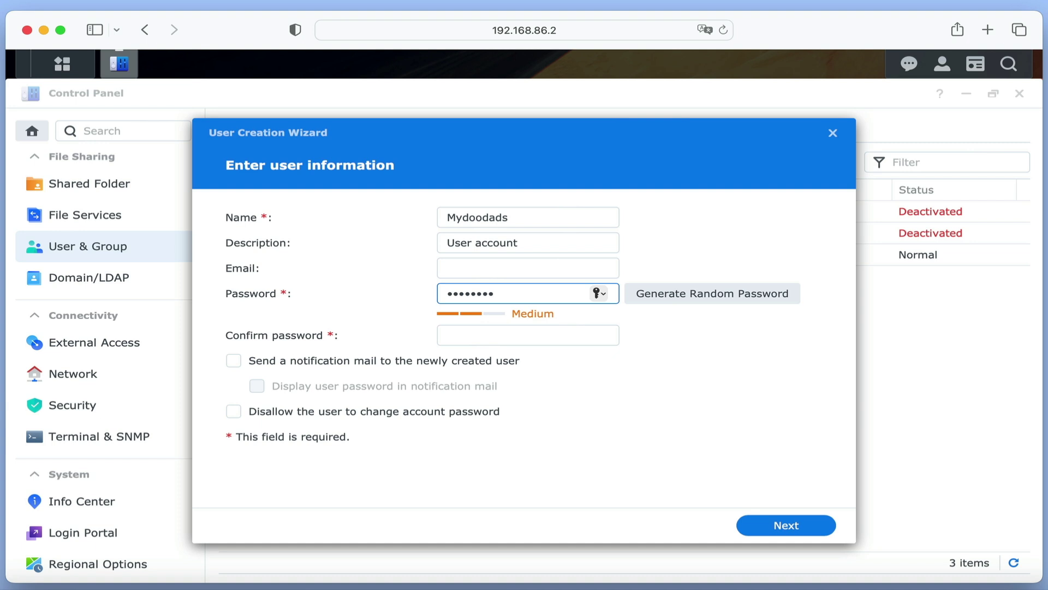
pyautogui.click(566, 336)
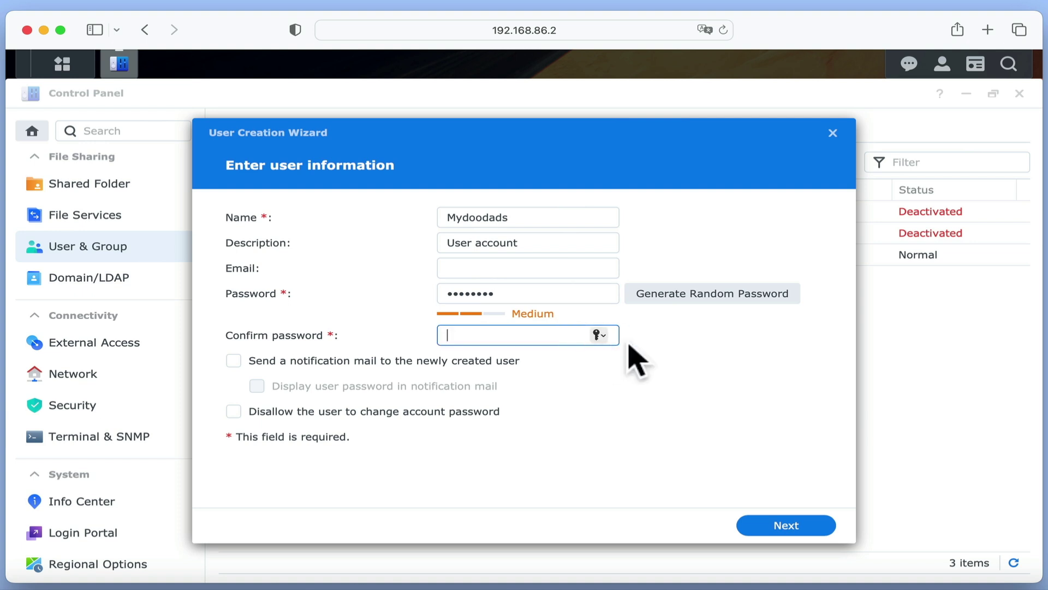
pyautogui.write('••••••••')
pyautogui.click(553, 363)
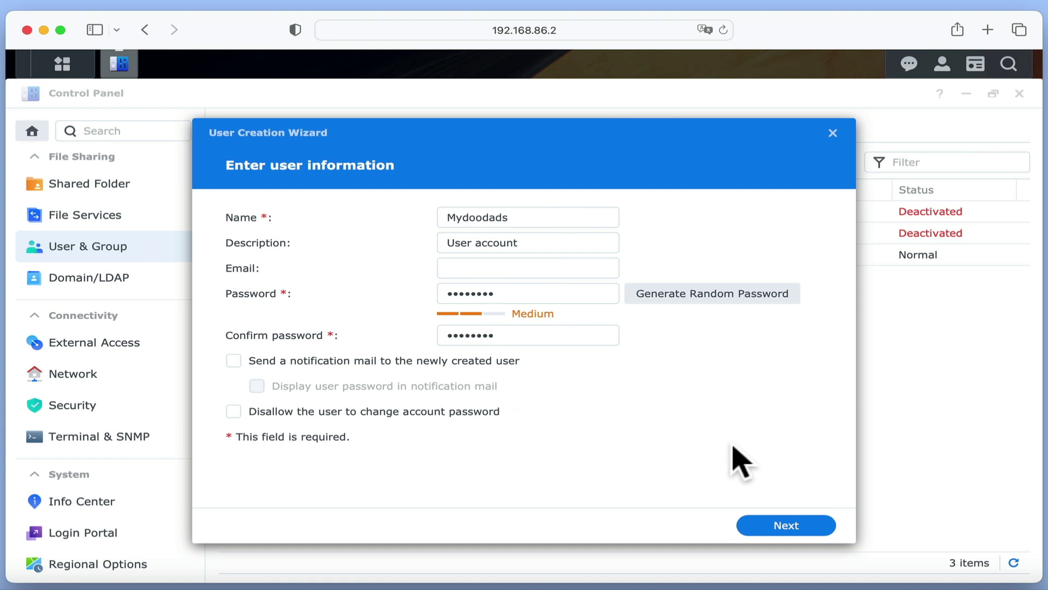
# On the Join groups page, add Mydoodads to Super Users alongside users.
pyautogui.click(795, 525)
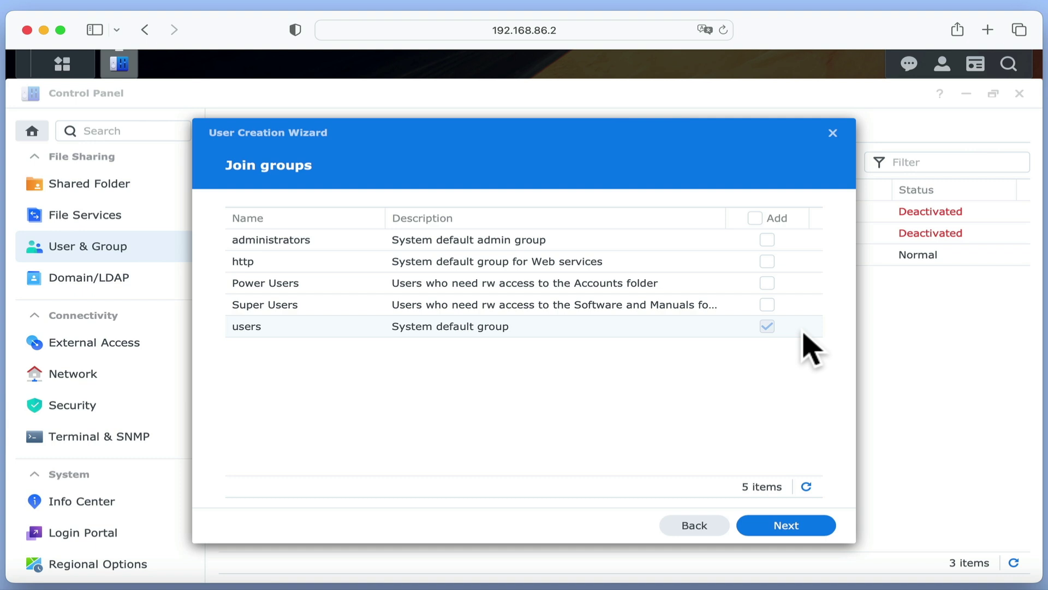
pyautogui.click(767, 305)
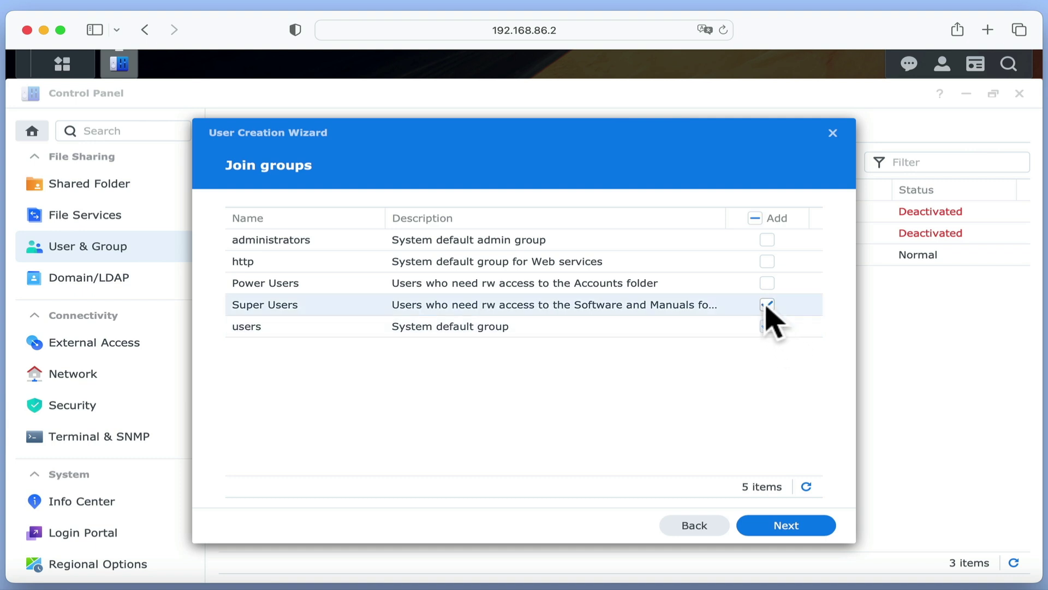
# Advance past folder permissions (Manuals, Public, Software Read/Write; Accounts No Access) to the user quota page.
pyautogui.click(794, 525)
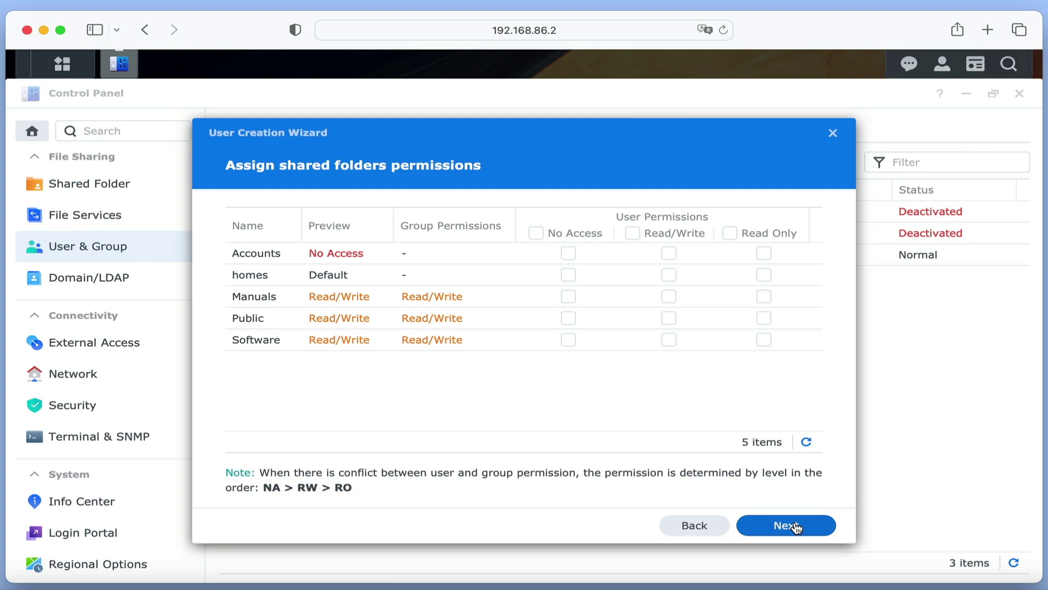
pyautogui.click(797, 526)
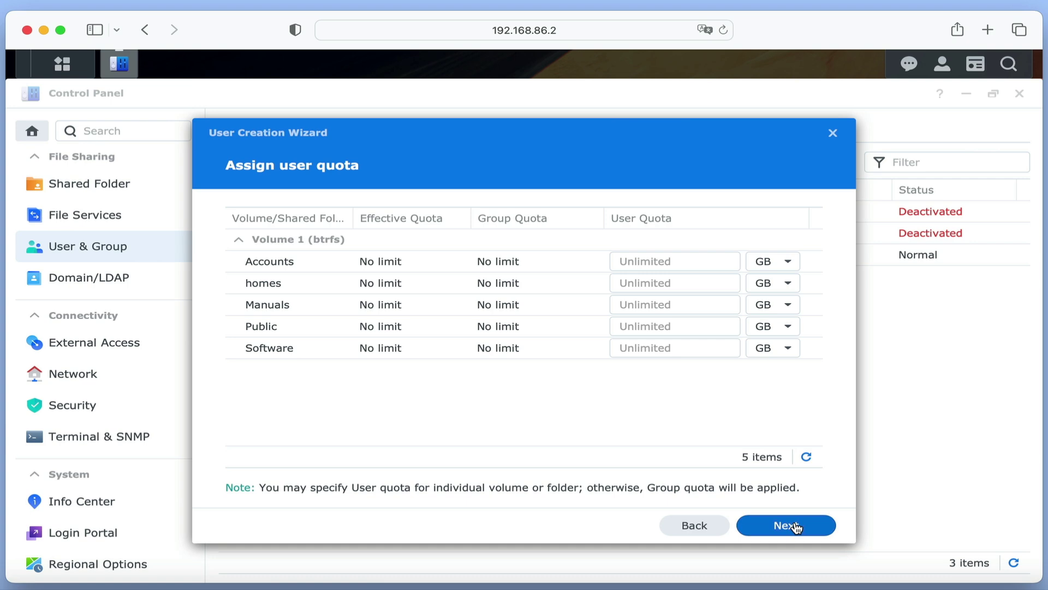
# Keep the inherited application permissions and advance to speed limits, where File Station, FTP and Rsync apply group settings.
pyautogui.click(797, 527)
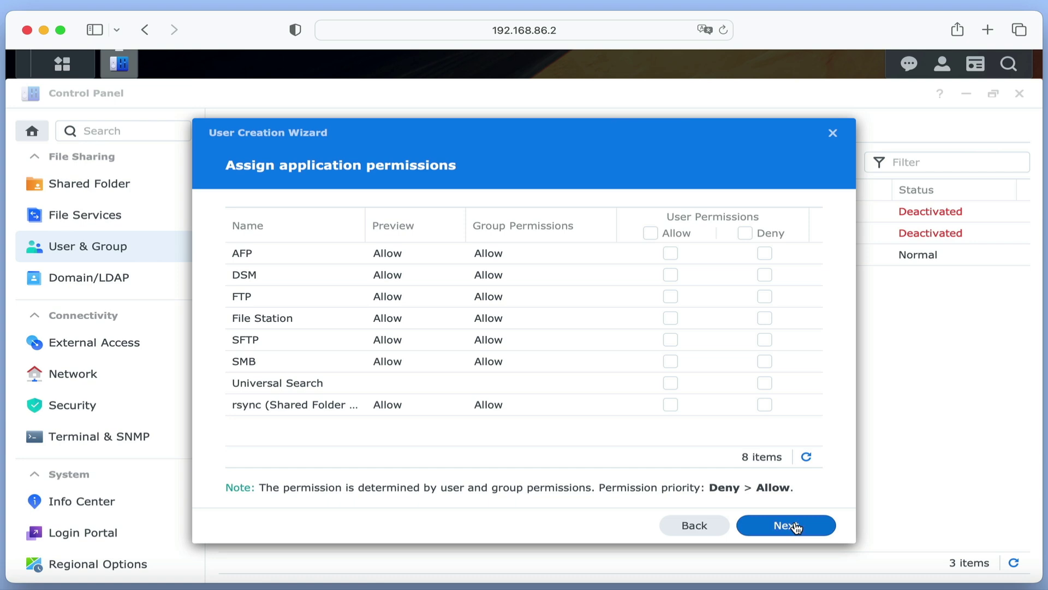
pyautogui.click(797, 528)
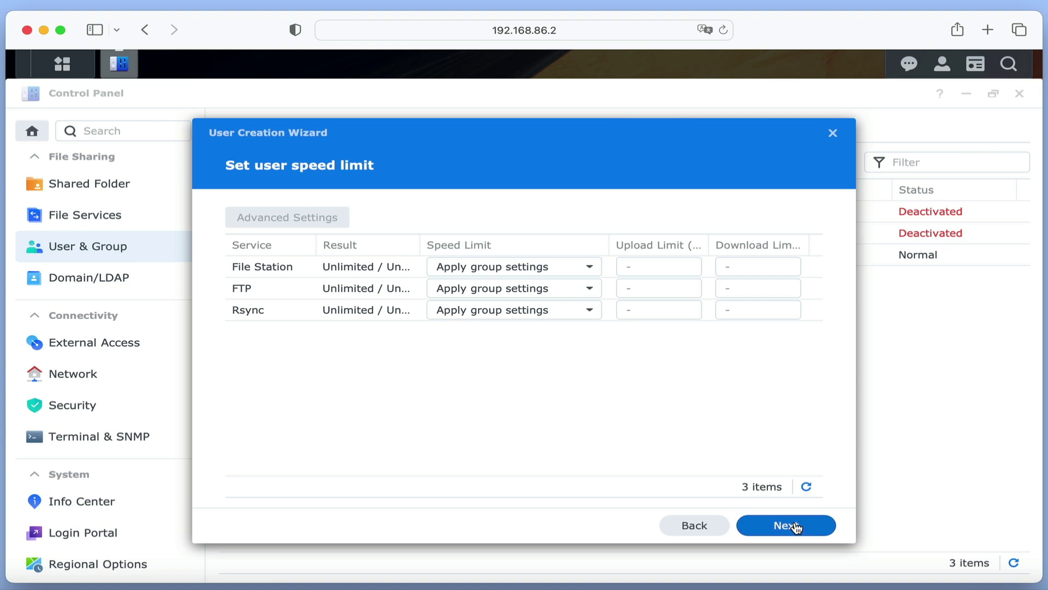
# Review the settings summary, finish creating Mydoodads, and begin a second new user.
pyautogui.click(796, 527)
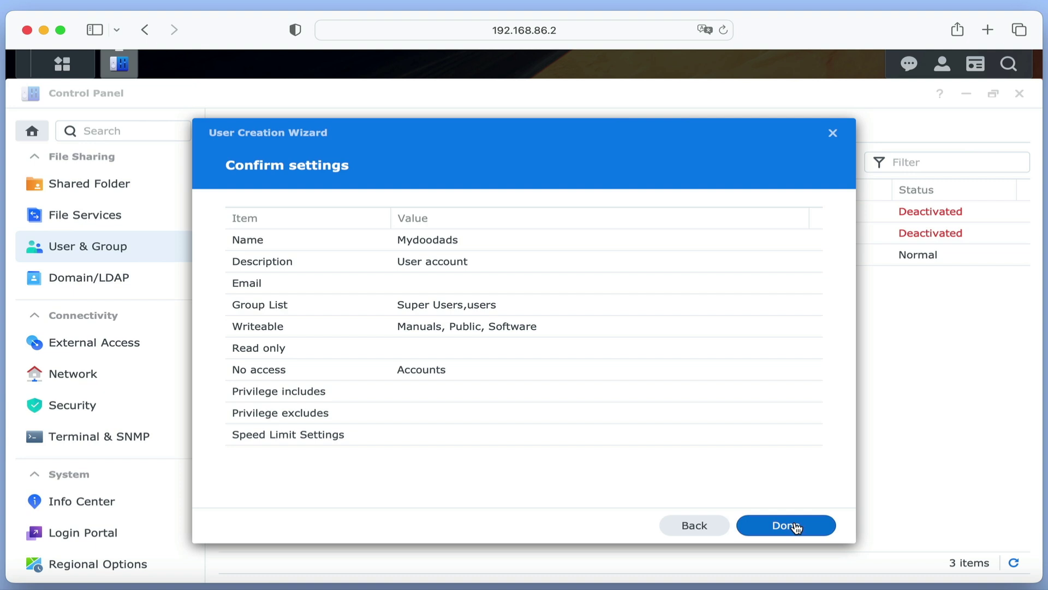
pyautogui.click(796, 527)
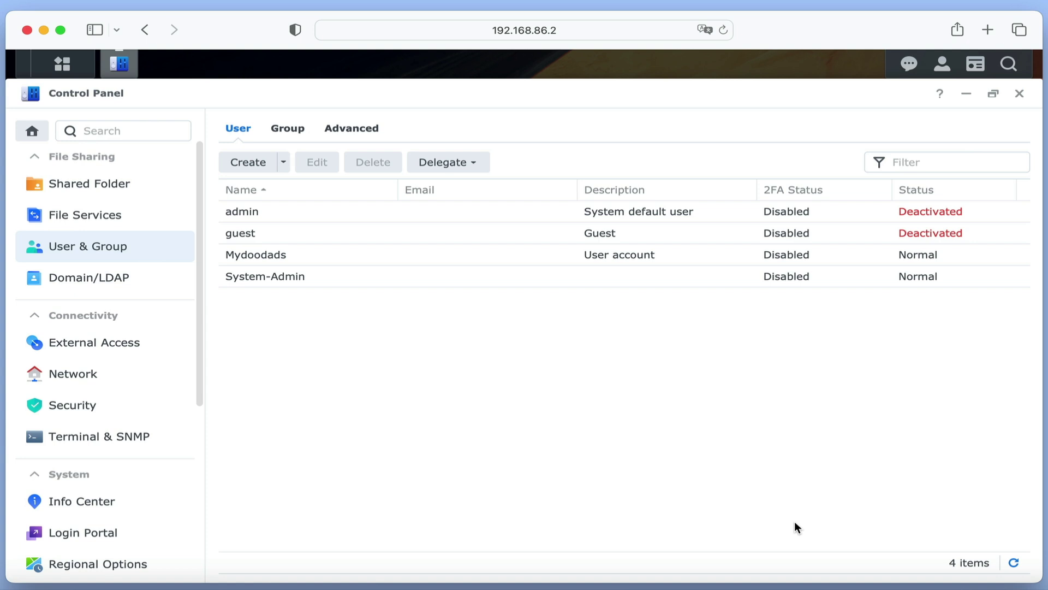
pyautogui.click(248, 162)
# Create user 'Mr Meeseeks' with description 'User Account' and a password, accepting wizard defaults.
pyautogui.write('Mr Meeseeks')
pyautogui.press('Tab')
pyautogui.write('User Account')
pyautogui.press('Tab')
pyautogui.press('Tab')
pyautogui.write('********')
pyautogui.press('Tab')
# Create user 'Kirkland Meeseeks' with description 'User Account' and a password, then close the Control Panel.
pyautogui.write('********')
pyautogui.press('Return')
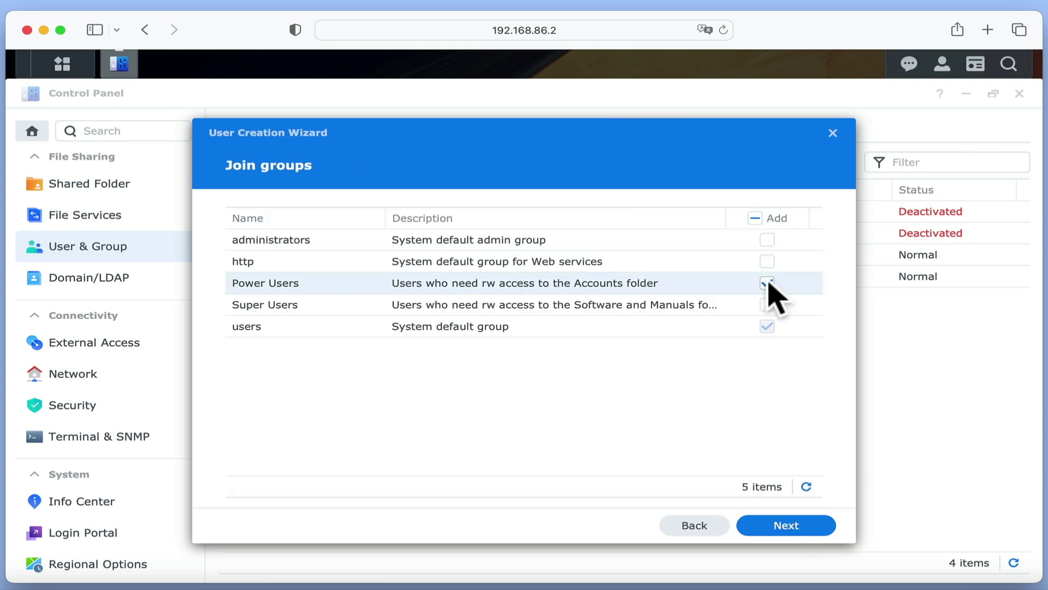
pyautogui.click(798, 525)
pyautogui.click(798, 525)
pyautogui.click(799, 526)
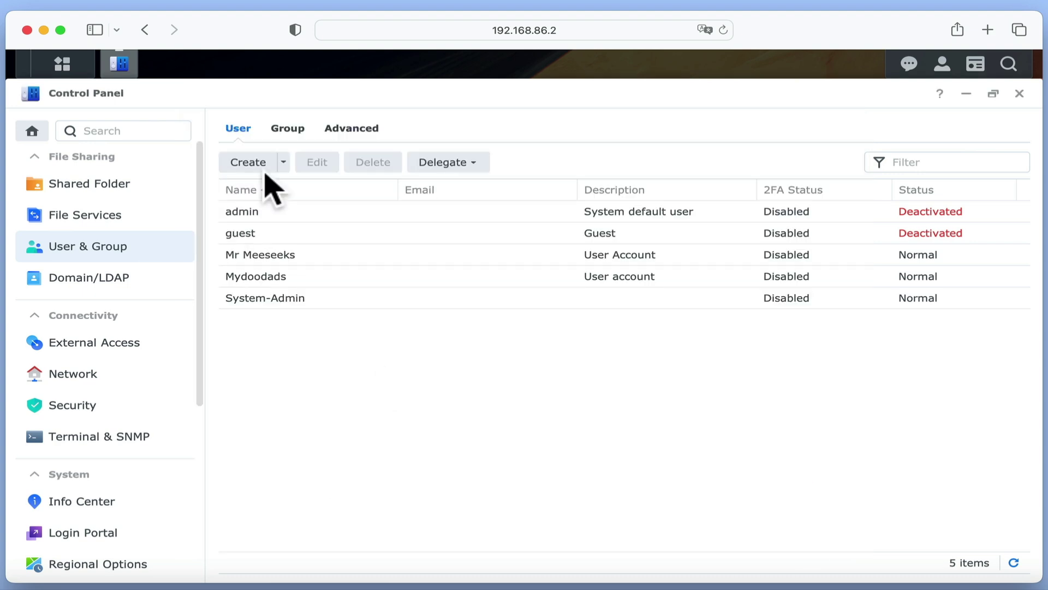
pyautogui.click(247, 162)
pyautogui.write('Kirkland Meeseeks')
pyautogui.press('Tab')
pyautogui.write('User Account')
pyautogui.press('Tab')
pyautogui.press('Tab')
pyautogui.write('********')
pyautogui.press('Tab')
pyautogui.write('********')
pyautogui.press('Return')
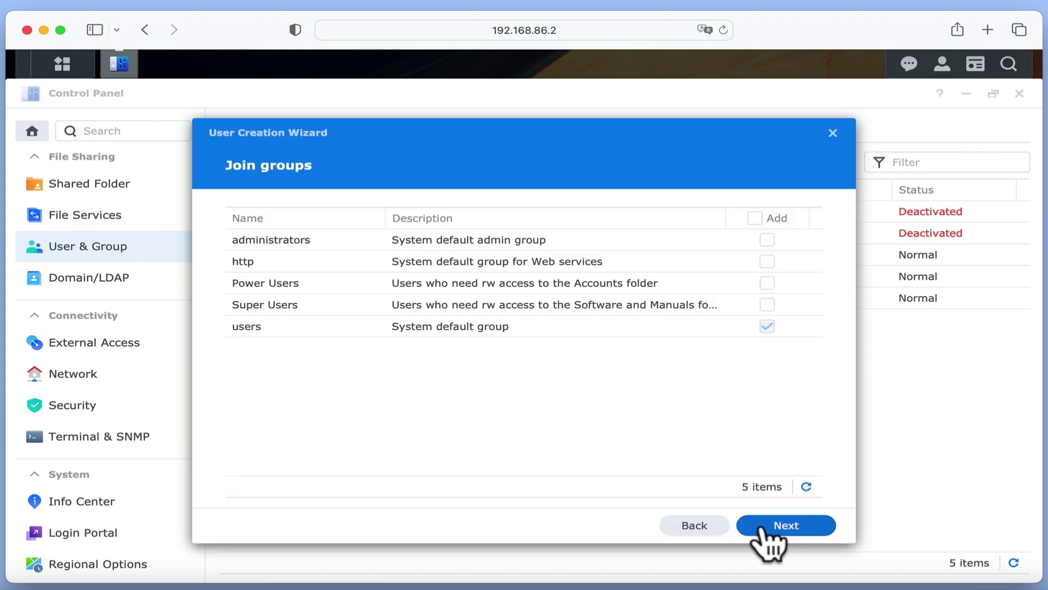
pyautogui.click(775, 525)
pyautogui.click(775, 525)
pyautogui.click(775, 525)
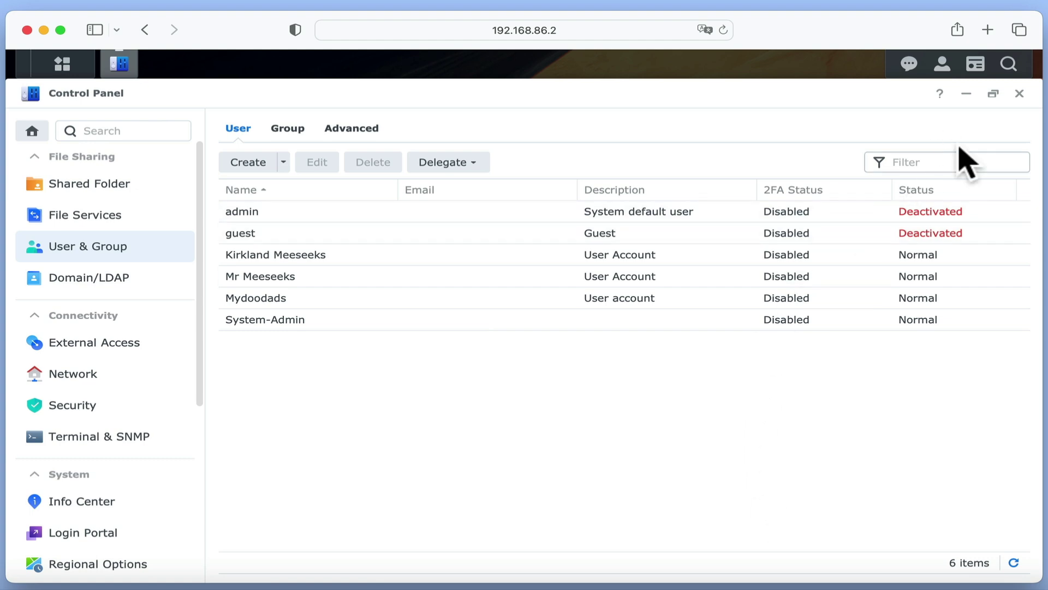
pyautogui.click(1018, 93)
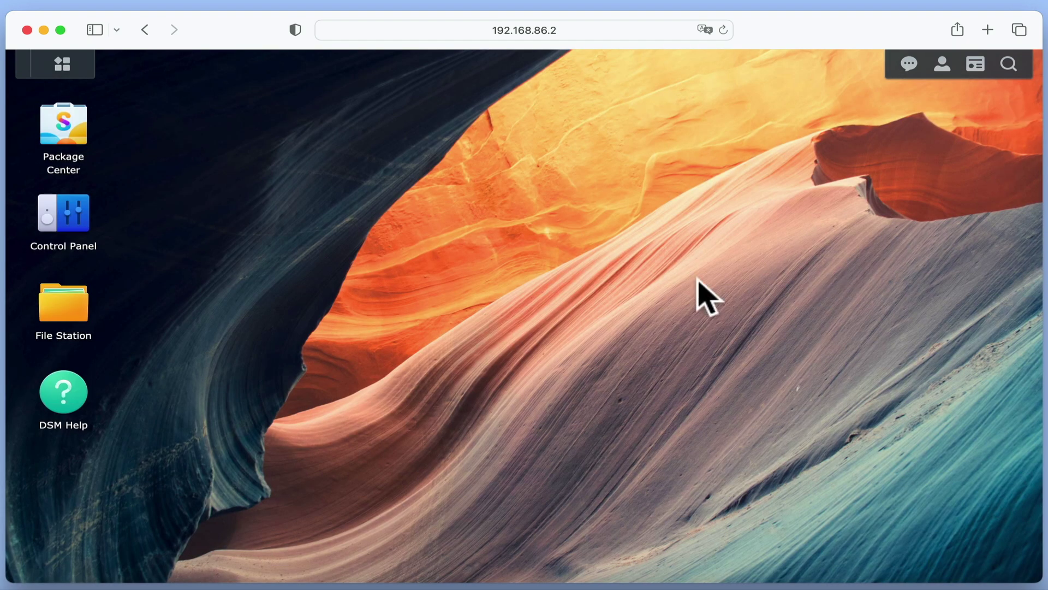